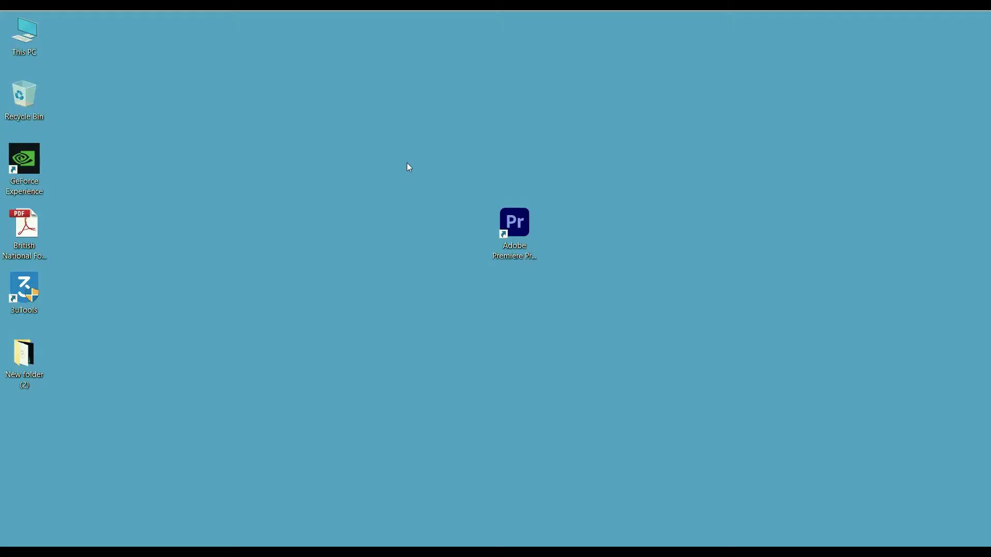
Step: Select the Adobe Premiere Pro 2020 shortcut on the Windows desktop
click(513, 234)
click(563, 258)
click(525, 226)
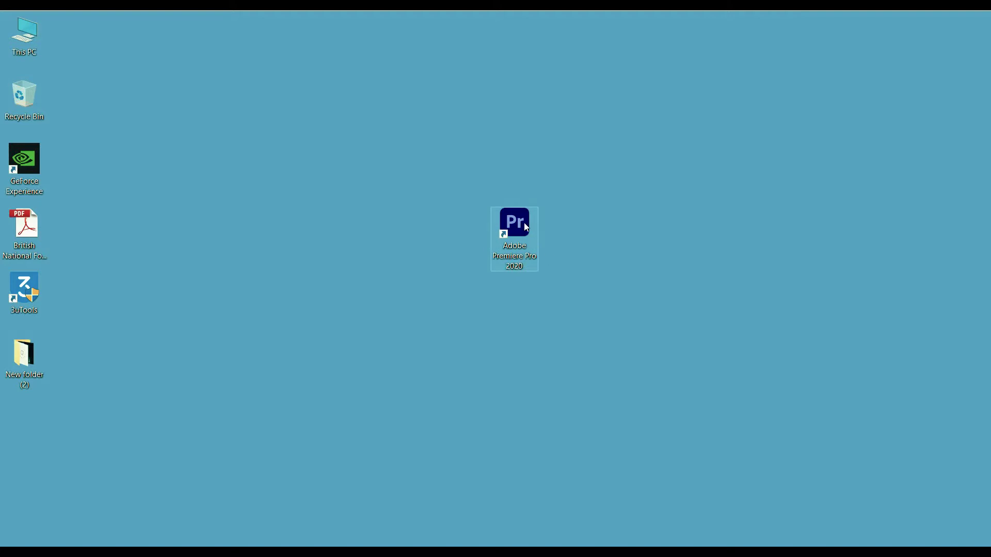
Step: Launch Premiere Pro 2020, continue past the unsupported video driver warning, then close it
double_click(524, 222)
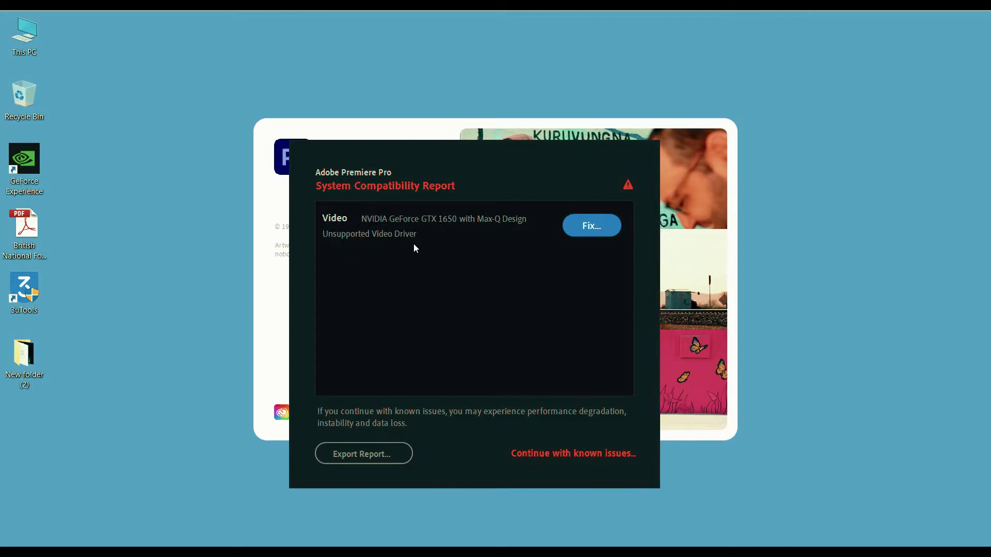
click(587, 454)
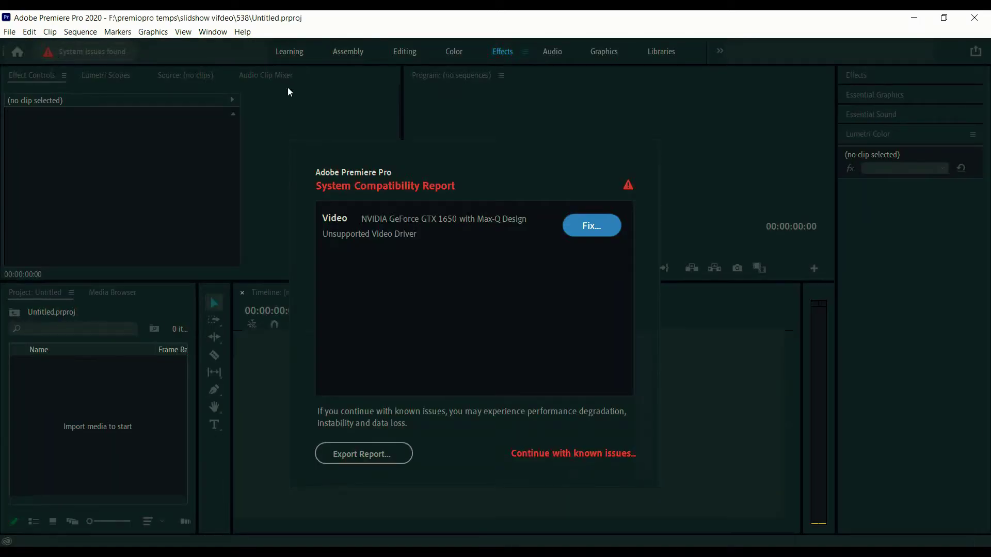
click(581, 454)
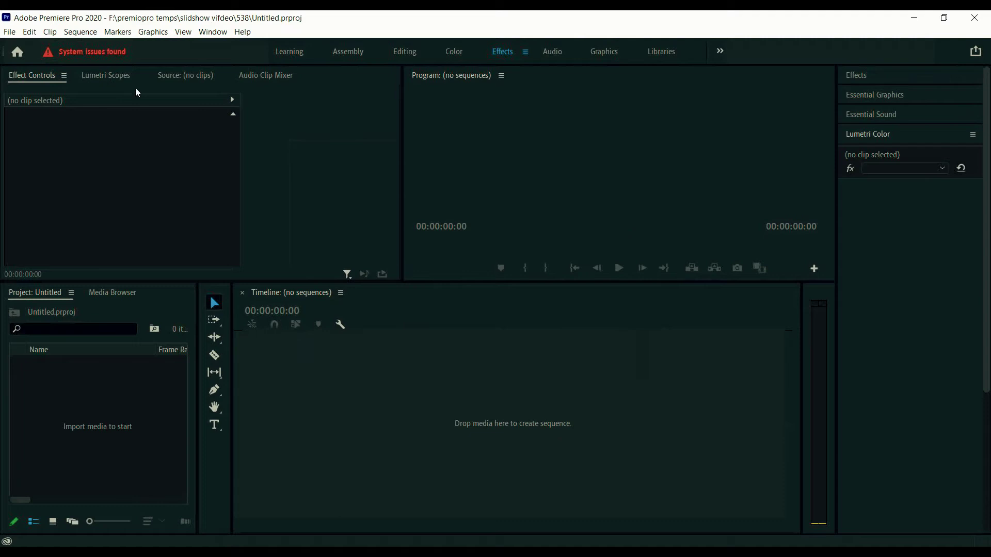
click(963, 18)
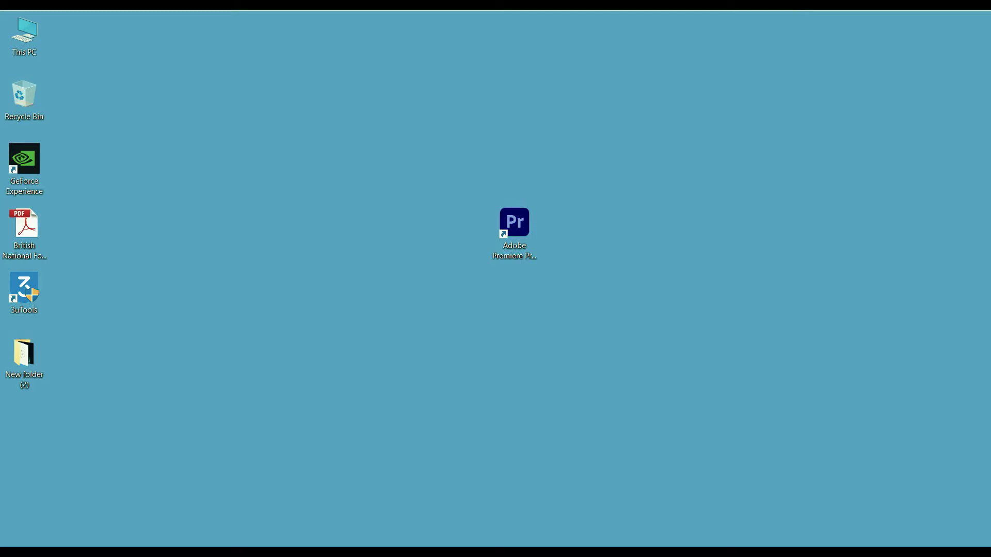
Step: Open the Run dialog from Windows search and launch dxdiag
key(super+s)
text(r)
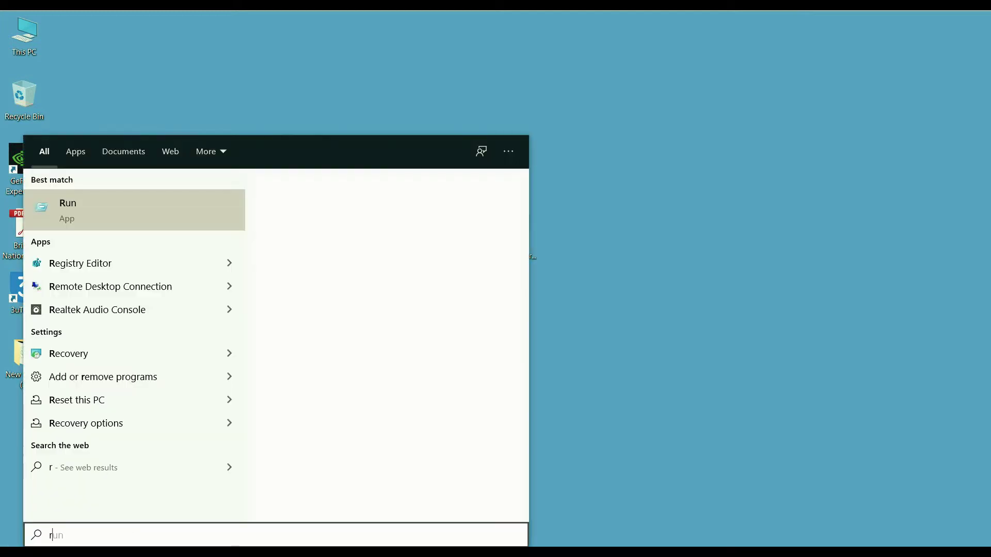
text(un)
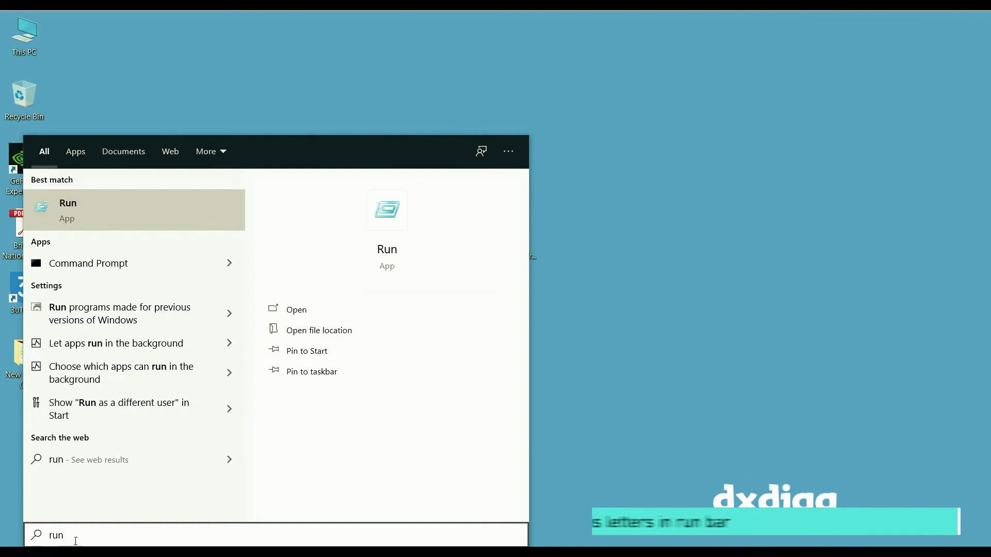
click(106, 218)
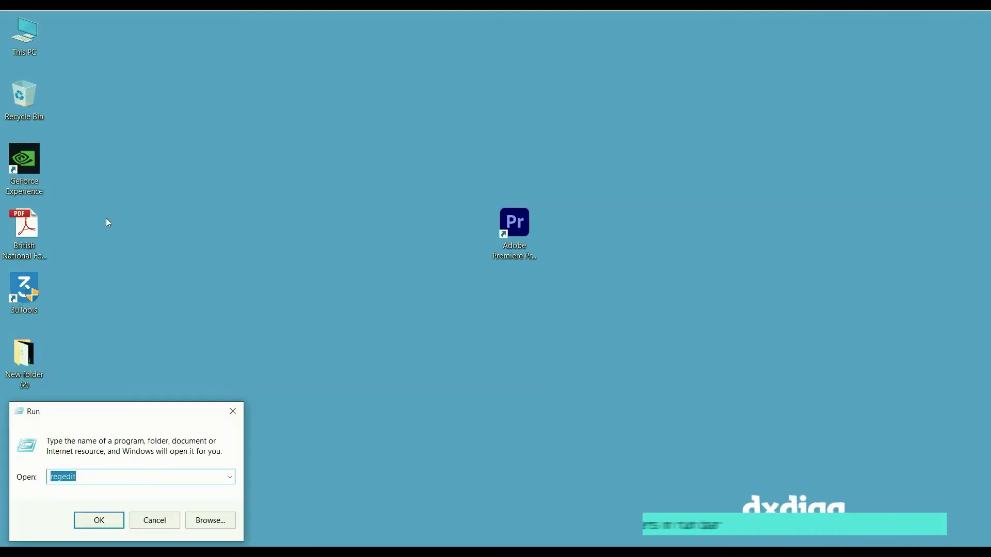
text(dx)
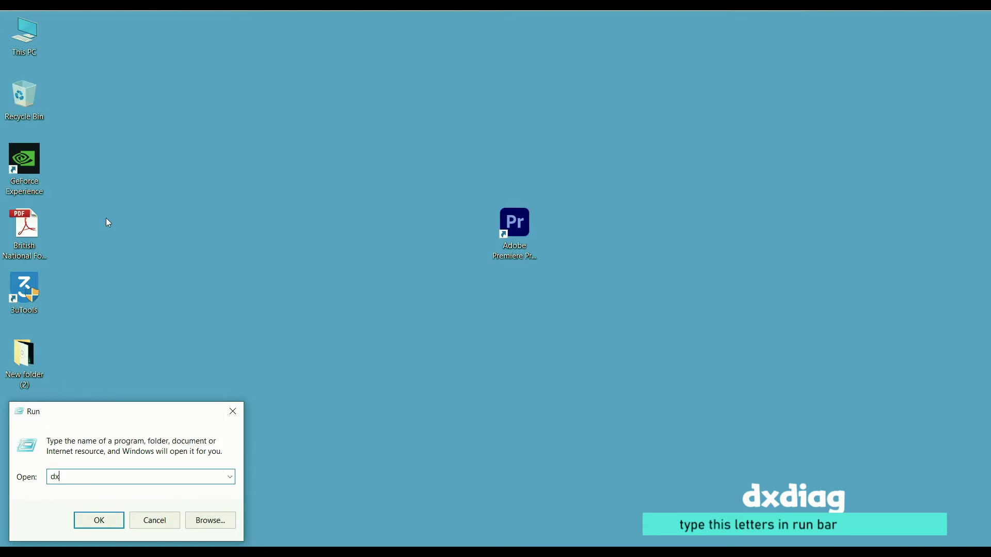
text(diag)
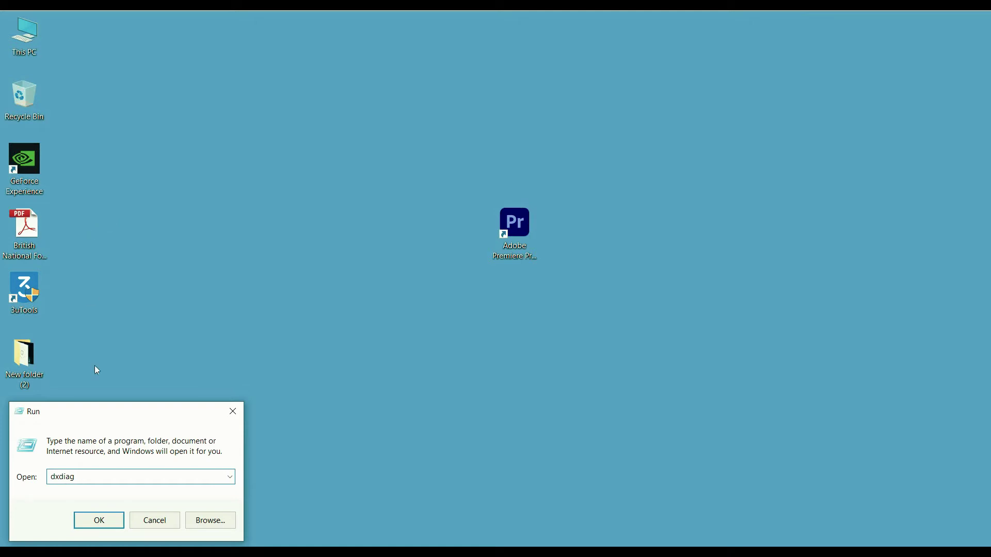
click(107, 525)
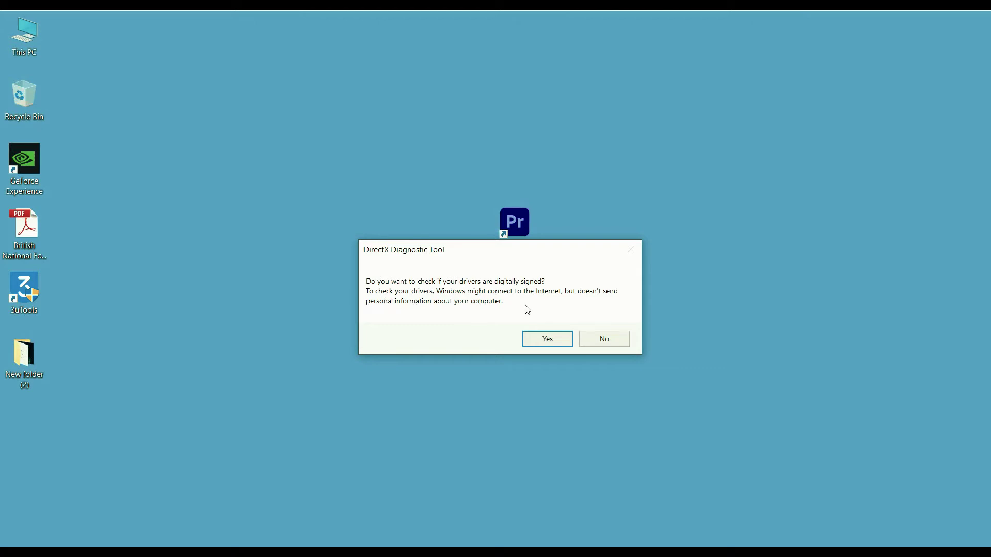
Step: Allow the driver signature check and review the display adapter details (Intel UHD Graphics 630)
click(543, 341)
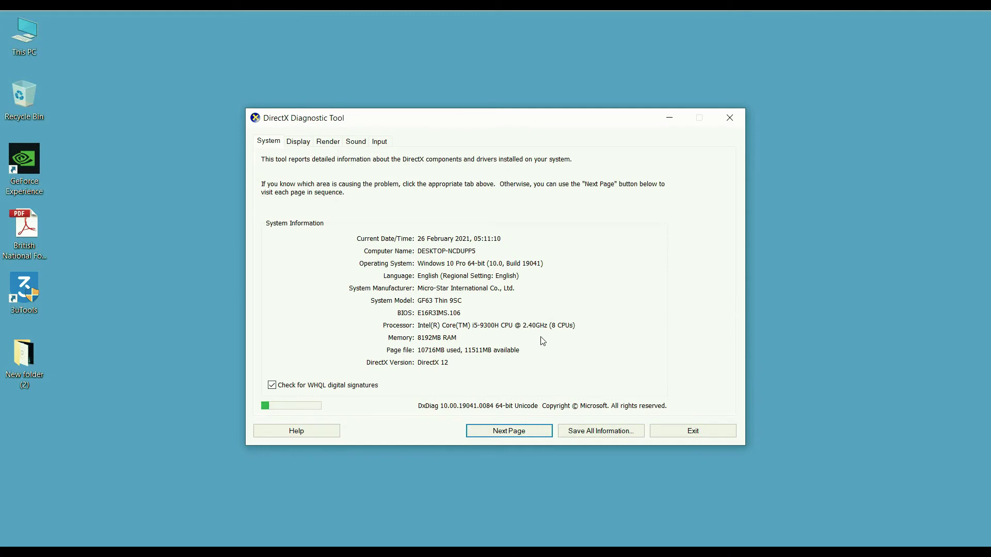
key(Return)
scroll(495, 241, down, 2)
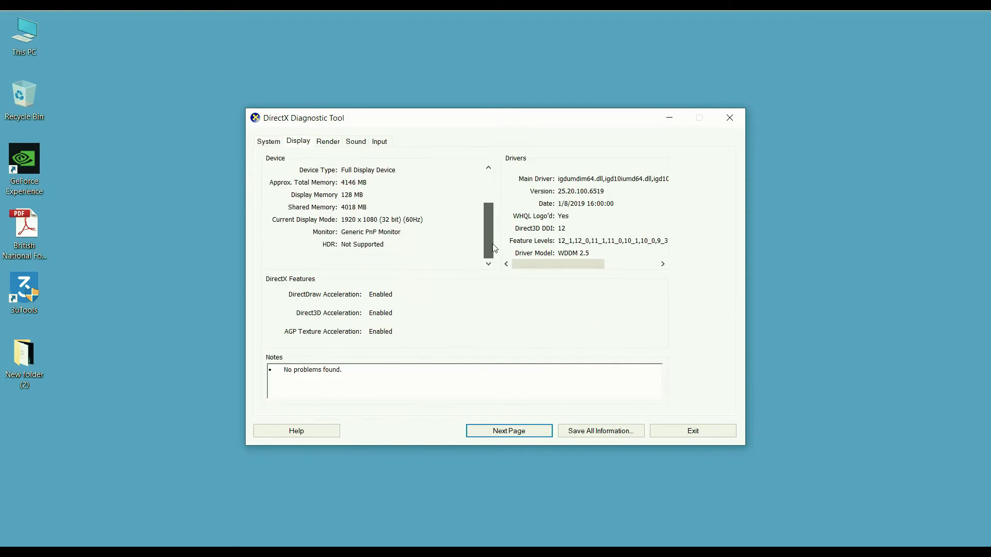
scroll(416, 240, up, 2)
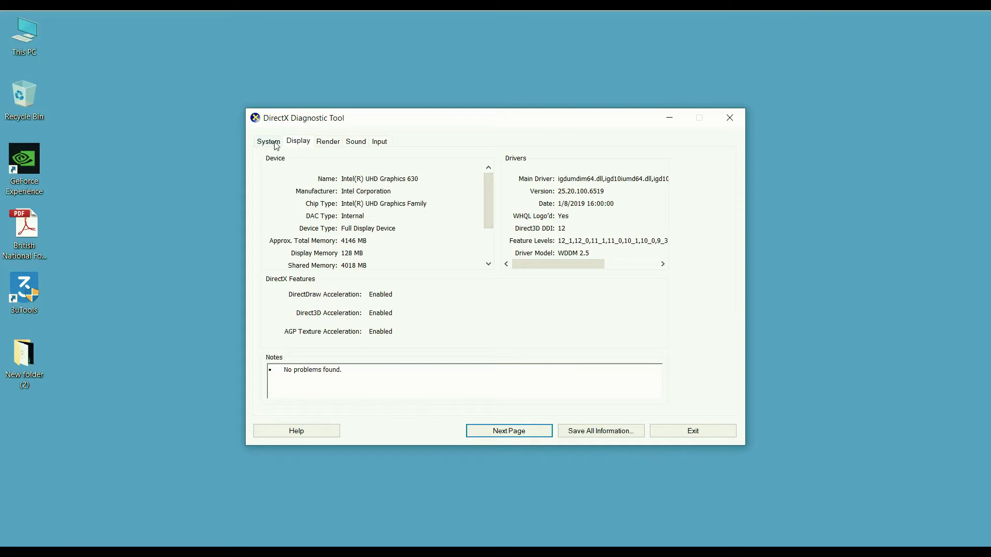
click(275, 144)
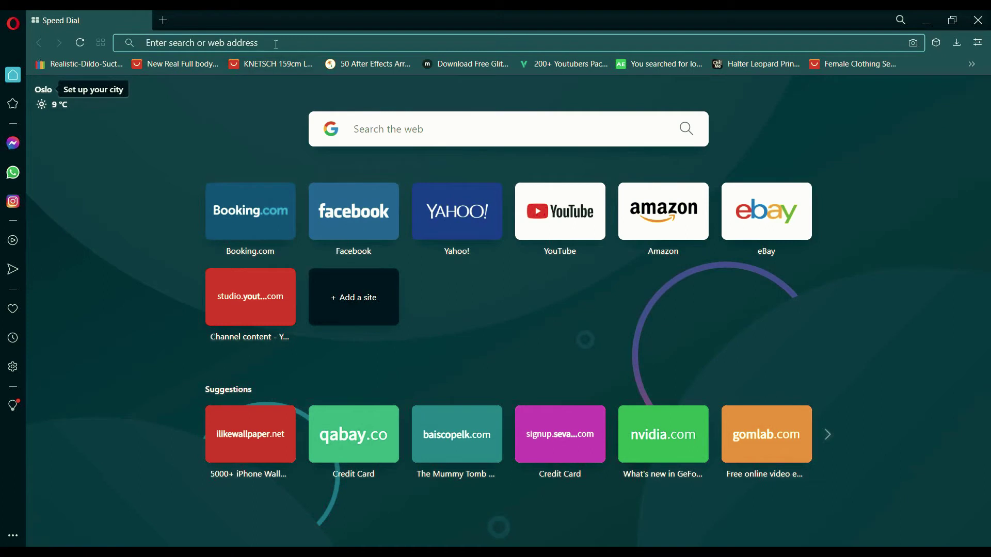
Step: Search Google for 'nvidia graphic driver download', using the corrected spelling suggestion
text(nvidea)
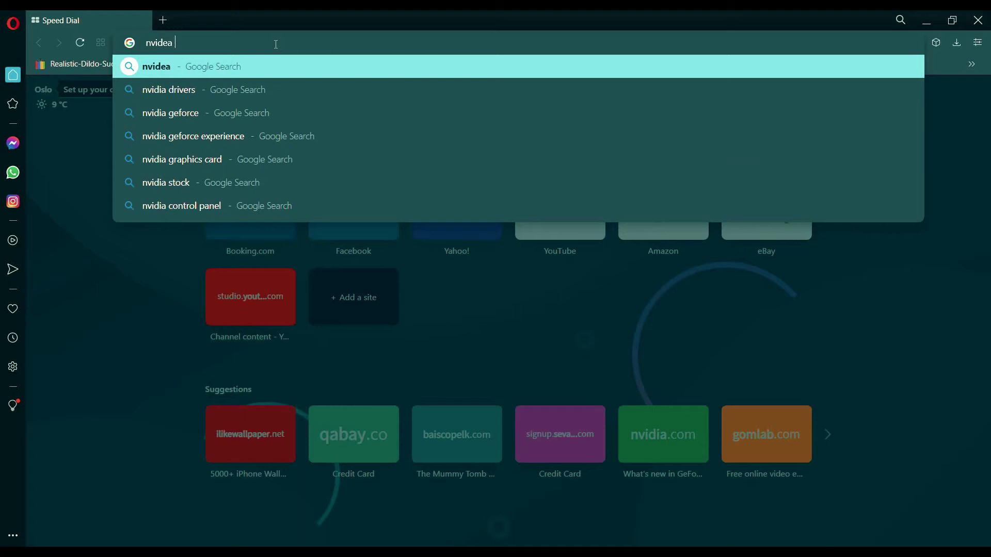
key(BackSpace)
key(BackSpace)
text(a graphic driver downlod)
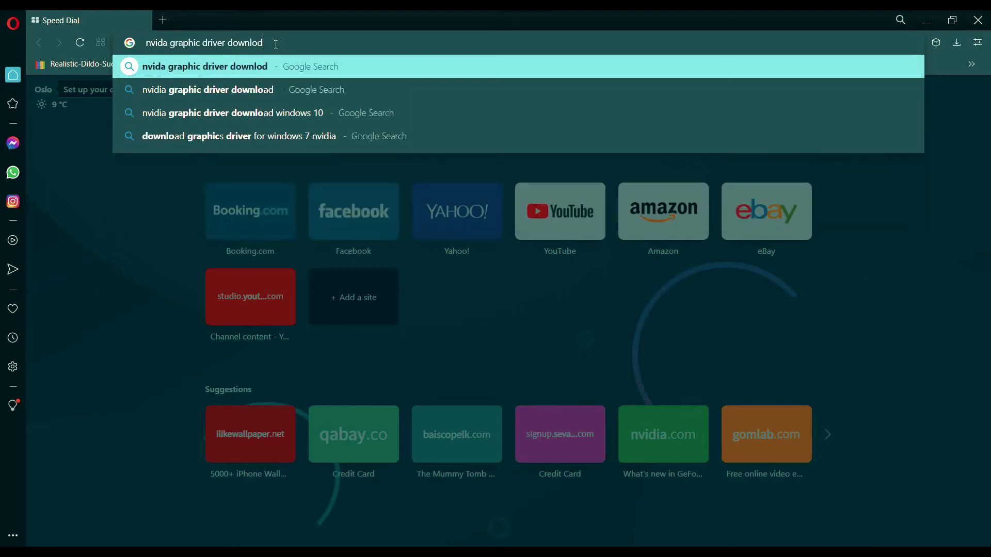
key(Return)
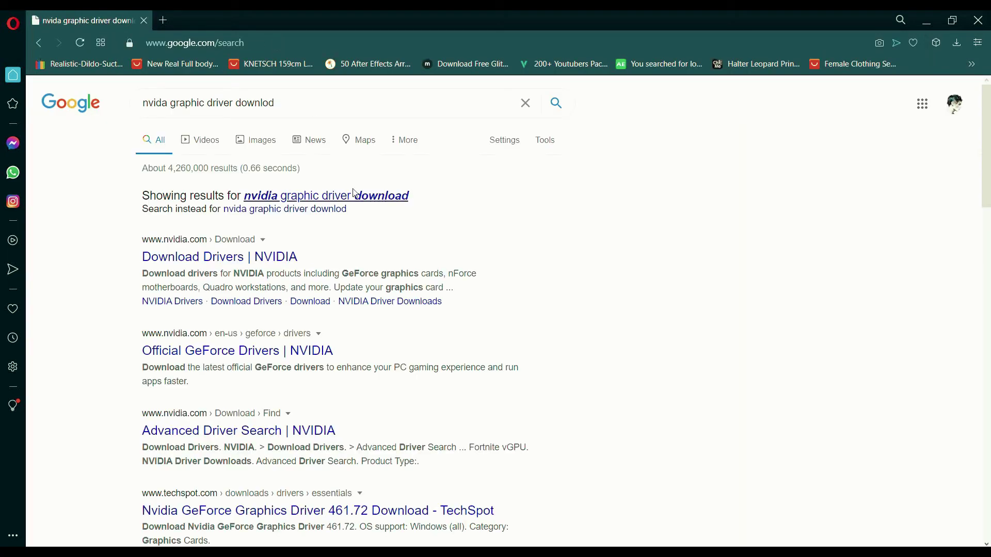
click(355, 198)
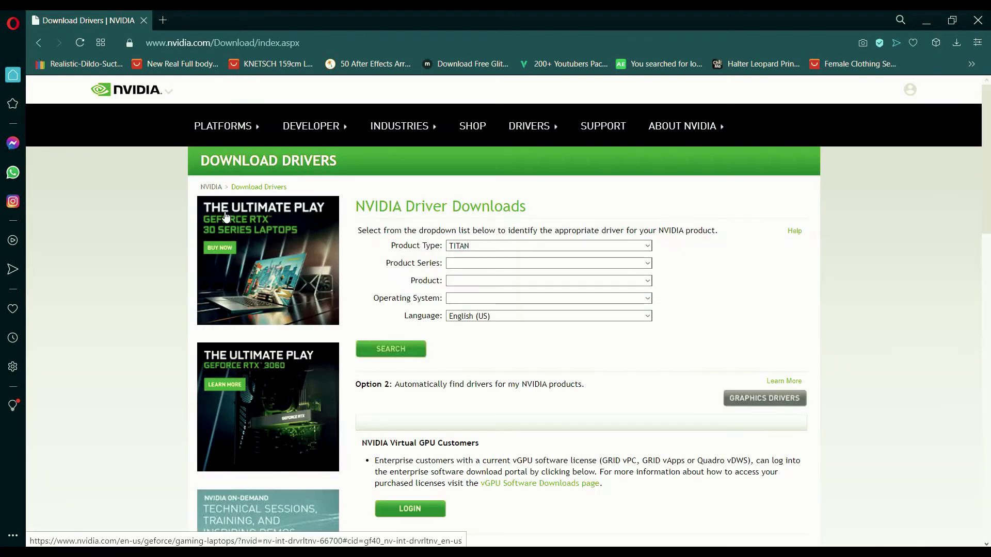
Step: Search for a GeForce 16 Series GTX 1660 Ti driver with download type Studio Driver (SD)
click(622, 246)
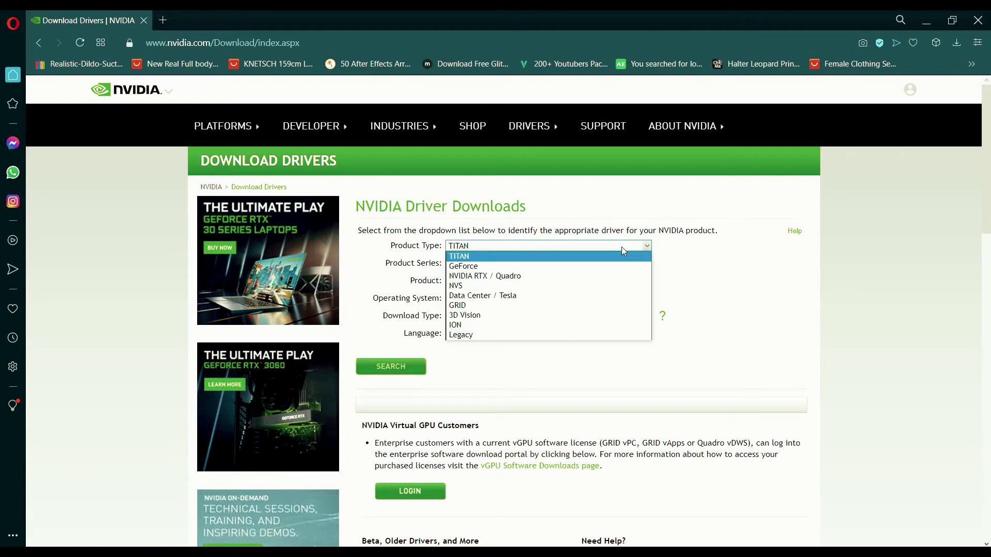
click(464, 267)
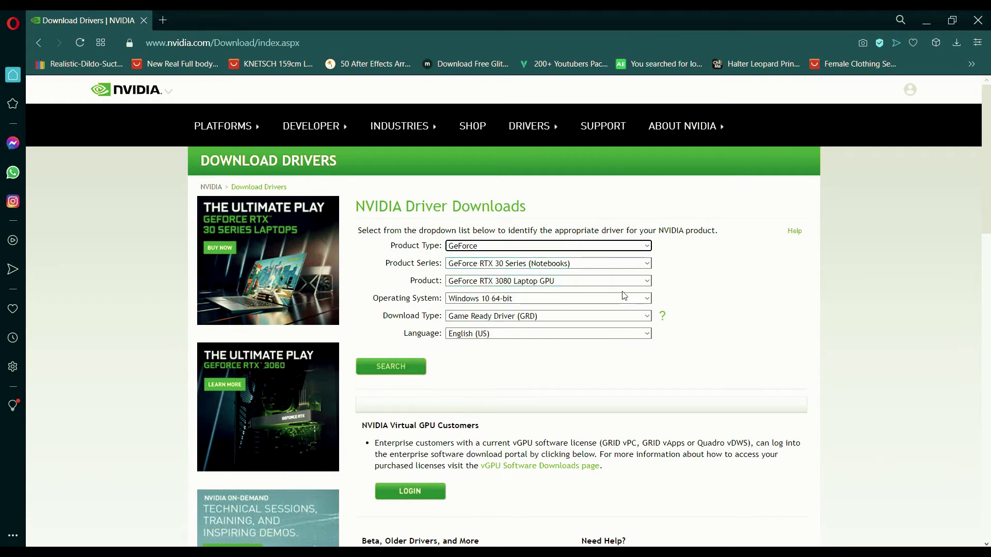
click(639, 265)
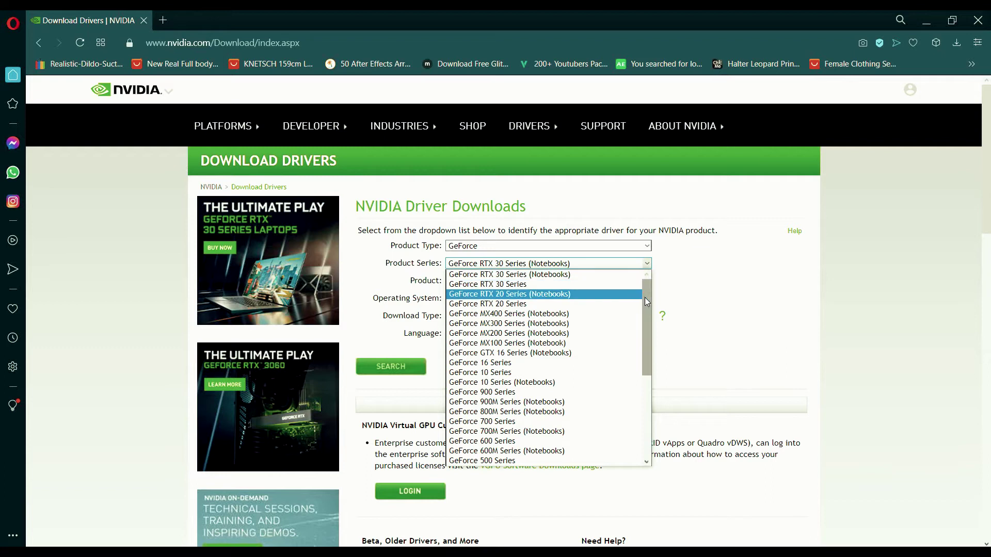
mouse_move(645, 297)
mouse_down()
mouse_move(656, 401)
mouse_move(649, 294)
mouse_up()
click(491, 362)
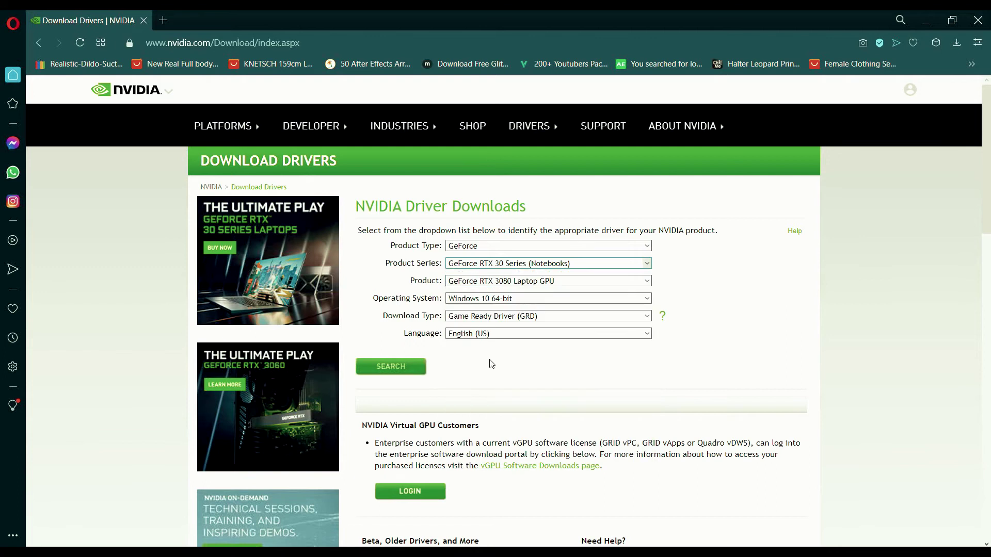
click(626, 283)
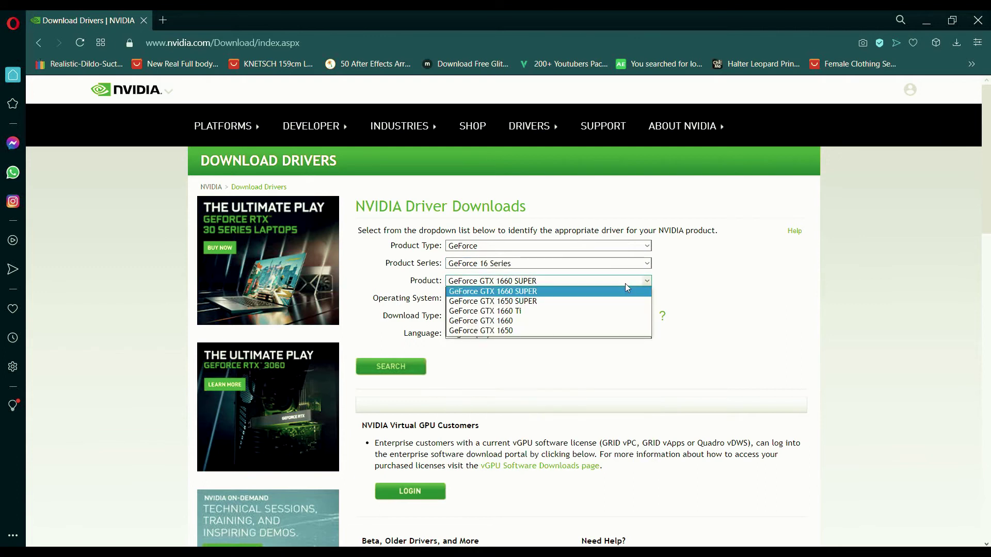
click(491, 312)
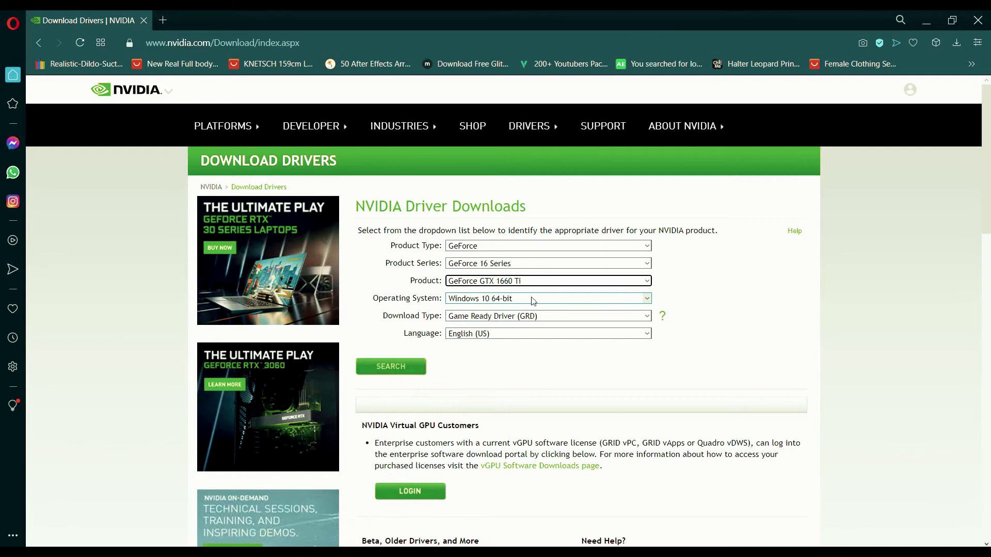
click(508, 318)
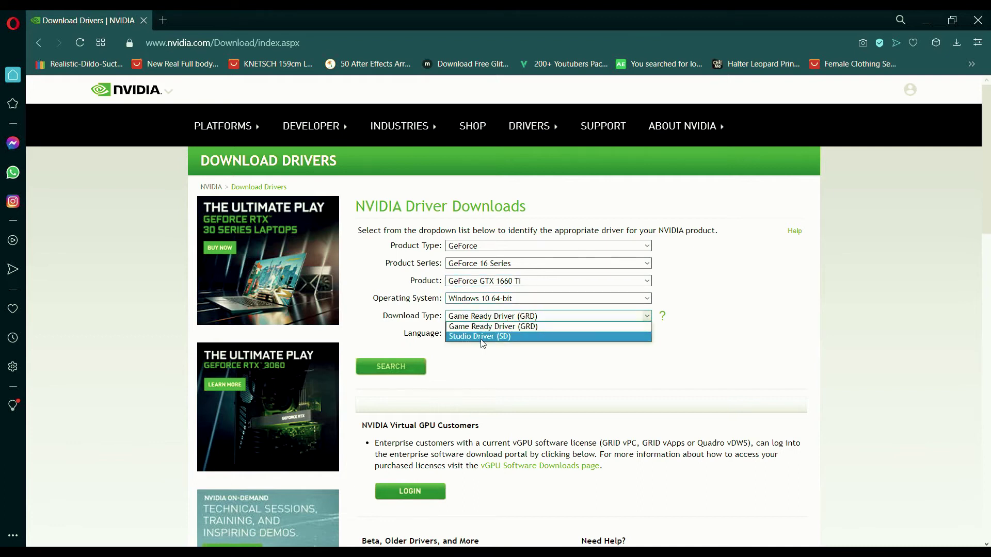
click(511, 339)
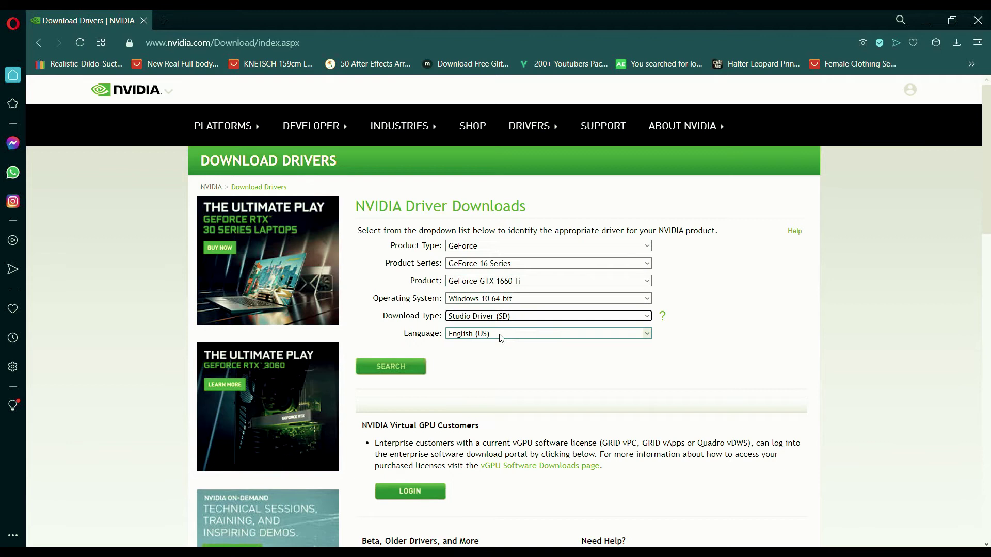
click(405, 372)
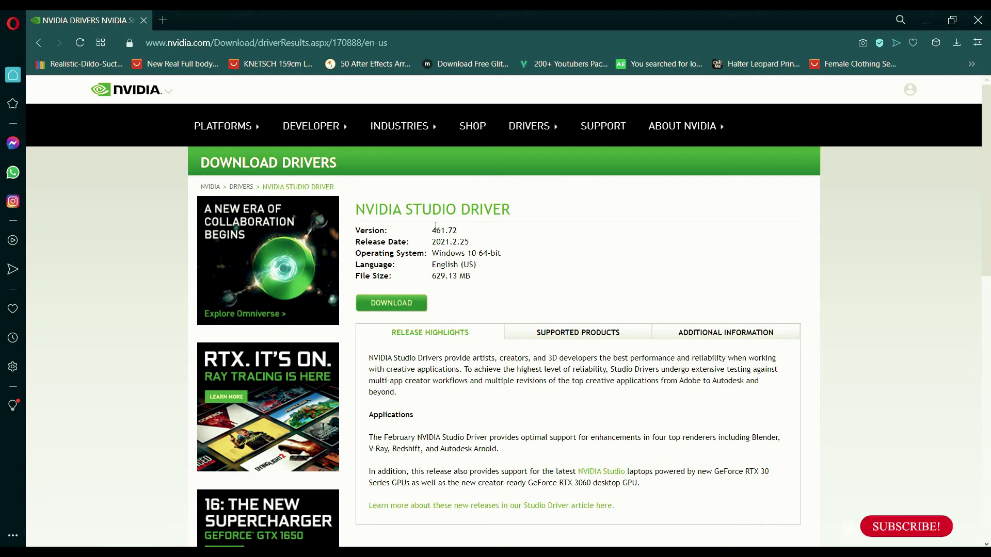
Step: Download the 461.72 Studio Driver installer from the search results
drag(378, 209, 515, 209)
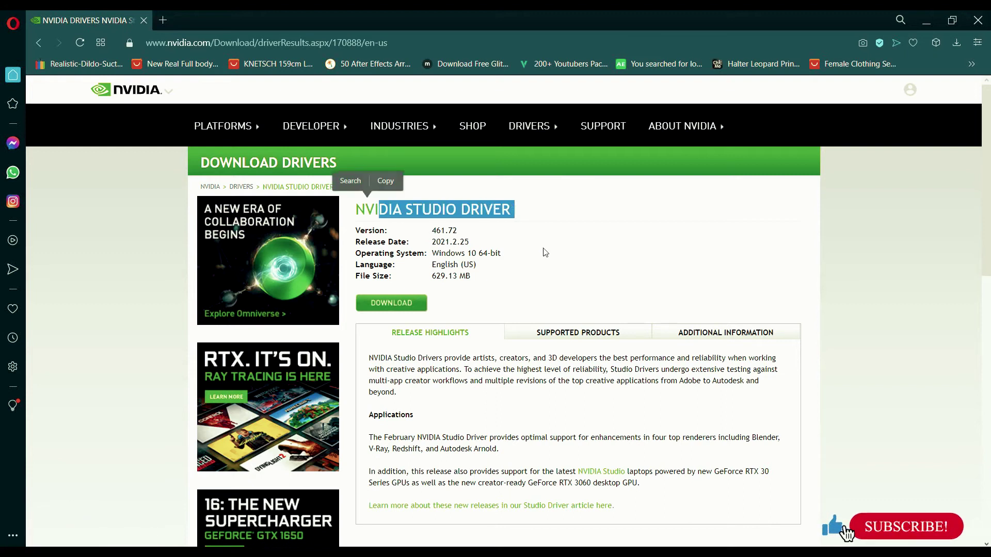
click(543, 251)
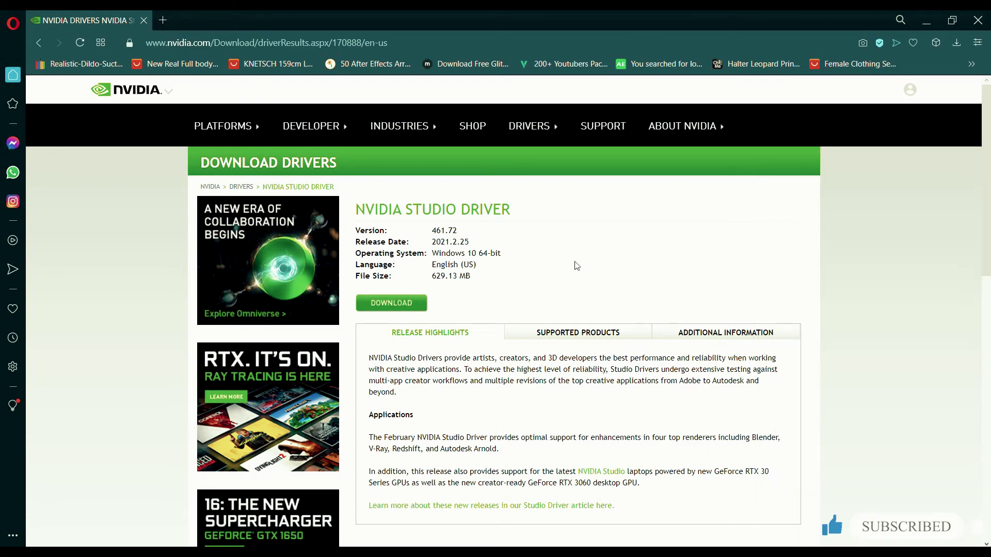
click(390, 309)
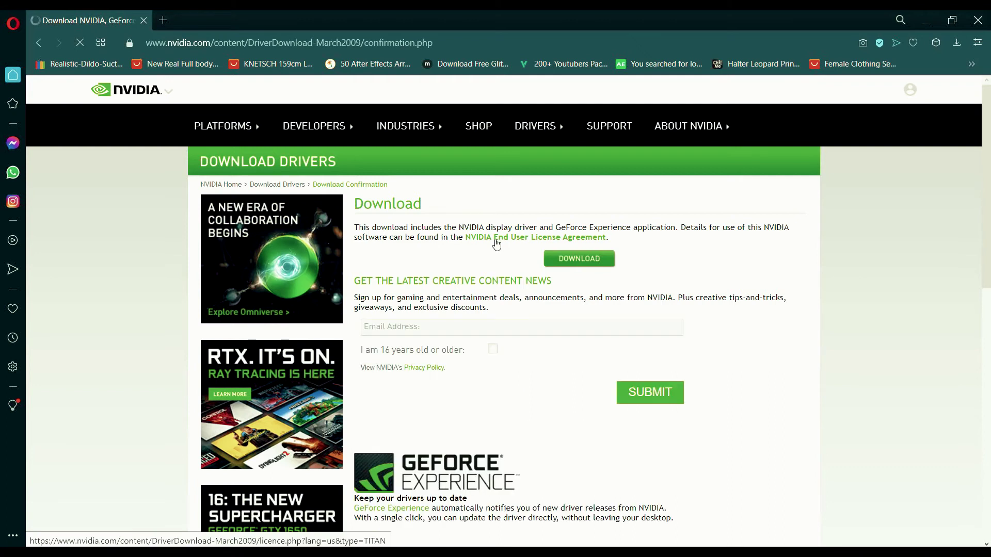
click(583, 258)
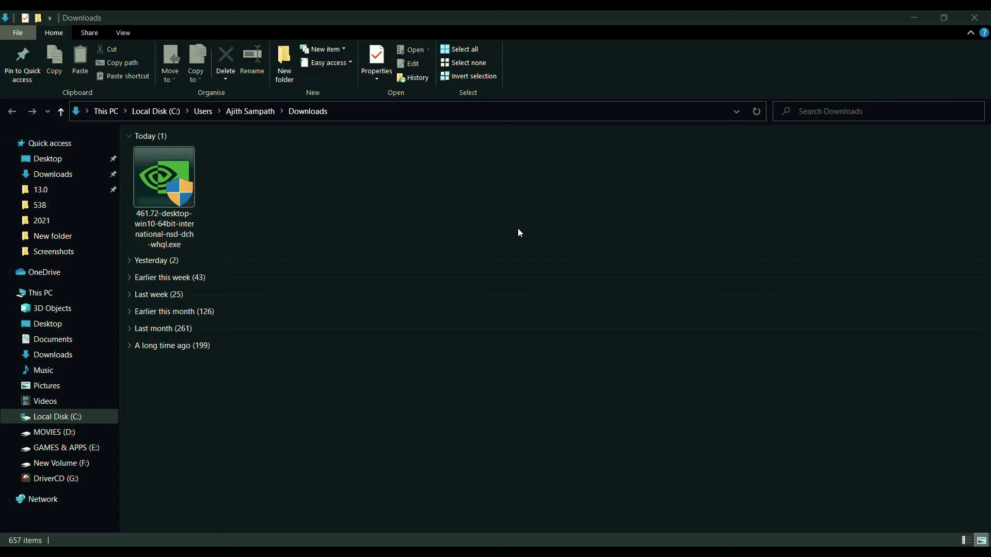
Step: Run 461.72-desktop-win10-64bit-international-nsd-dch-whql.exe, accept the licence, and finish the driver installation
double_click(166, 177)
key(Return)
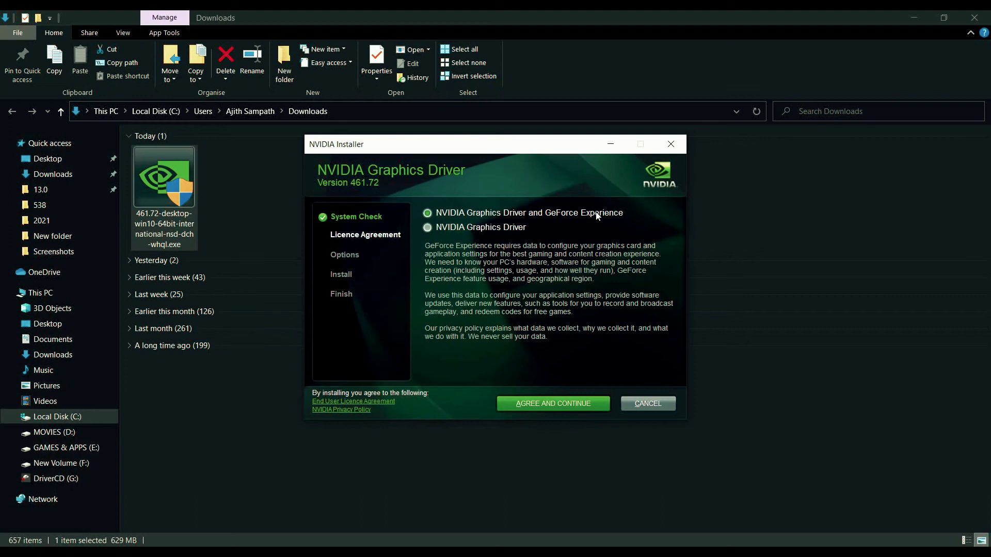
key(Return)
click(577, 403)
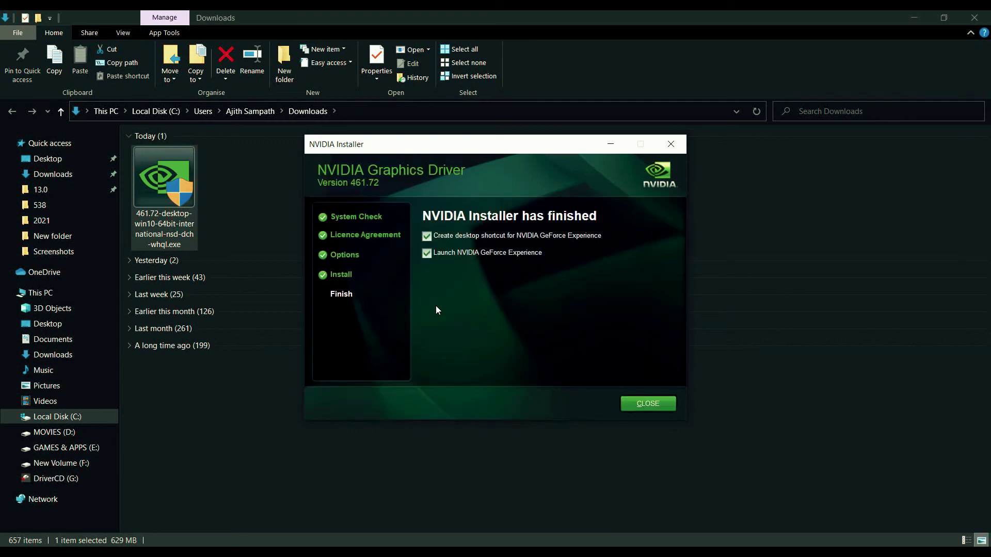
key(Return)
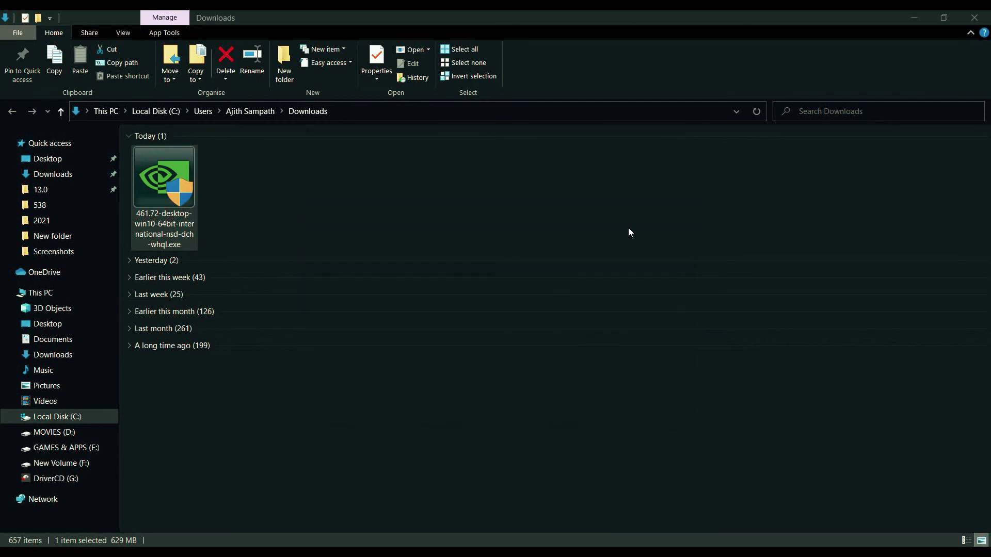
Step: Close GeForce Experience and the Downloads folder, then launch Premiere Pro from its desktop shortcut
click(223, 45)
click(878, 10)
click(974, 16)
double_click(523, 218)
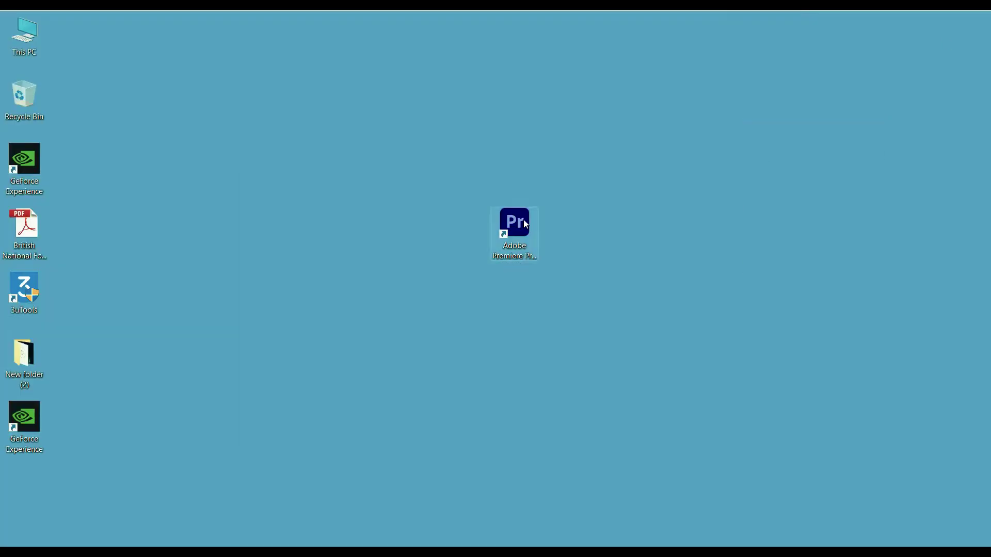